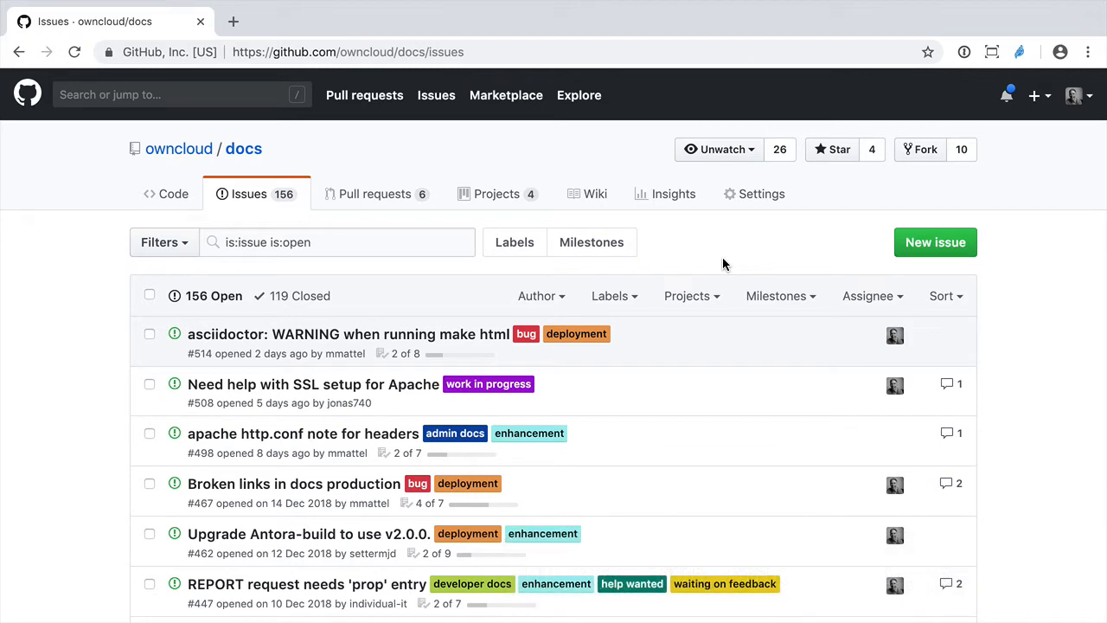
Step: Start a new issue titled "Fix broken links in the admin manual's release notes." and hide the related issues
left_click(901, 255)
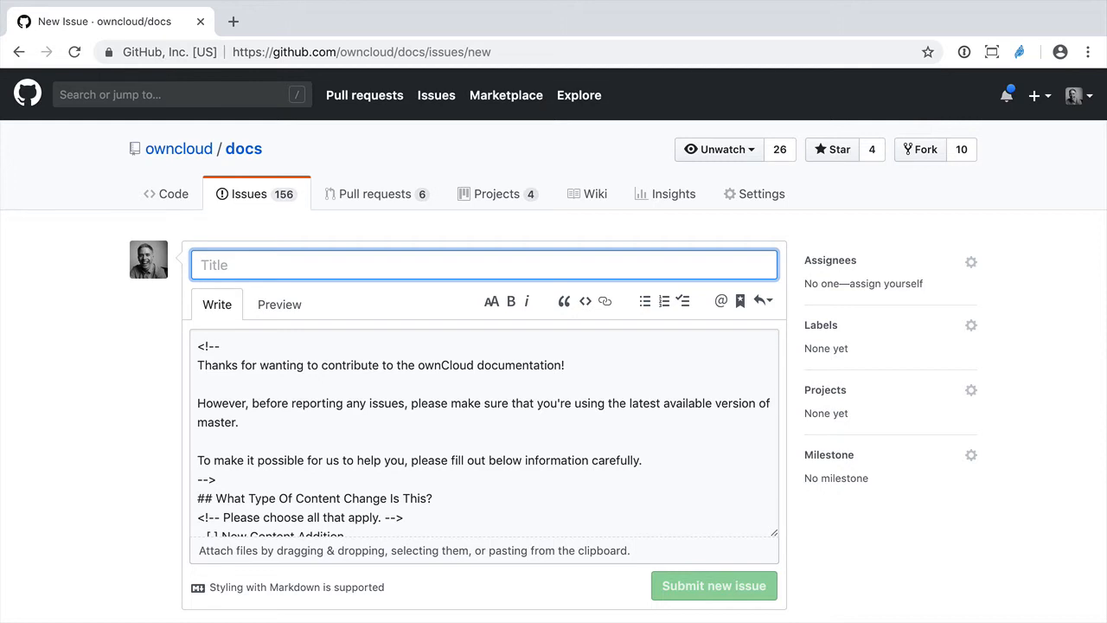
type("Fix ")
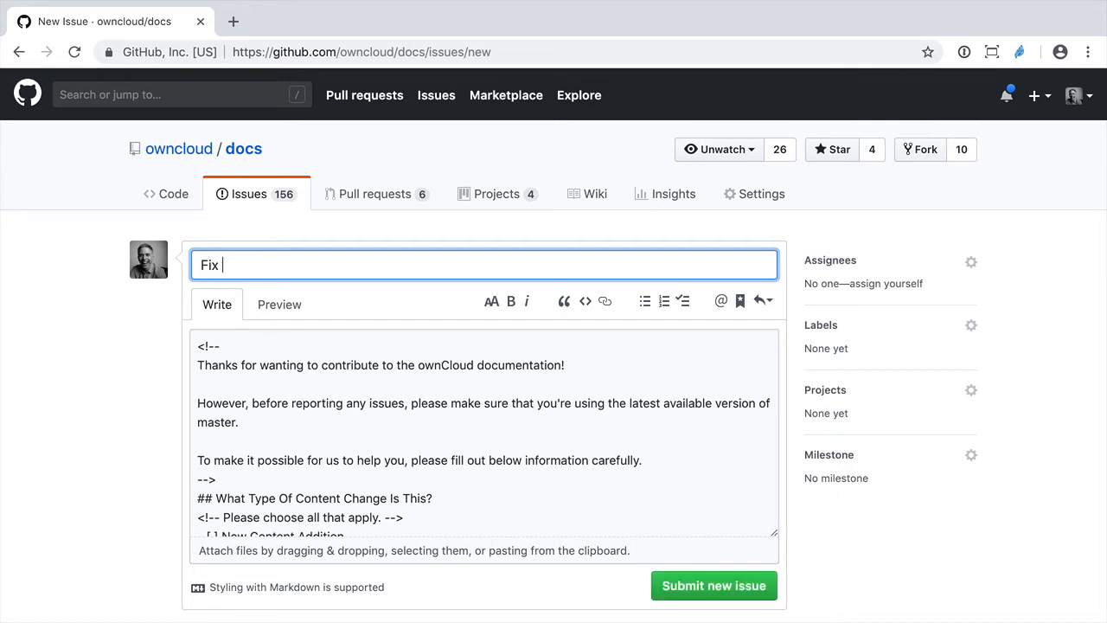
type("broken links in the admin ")
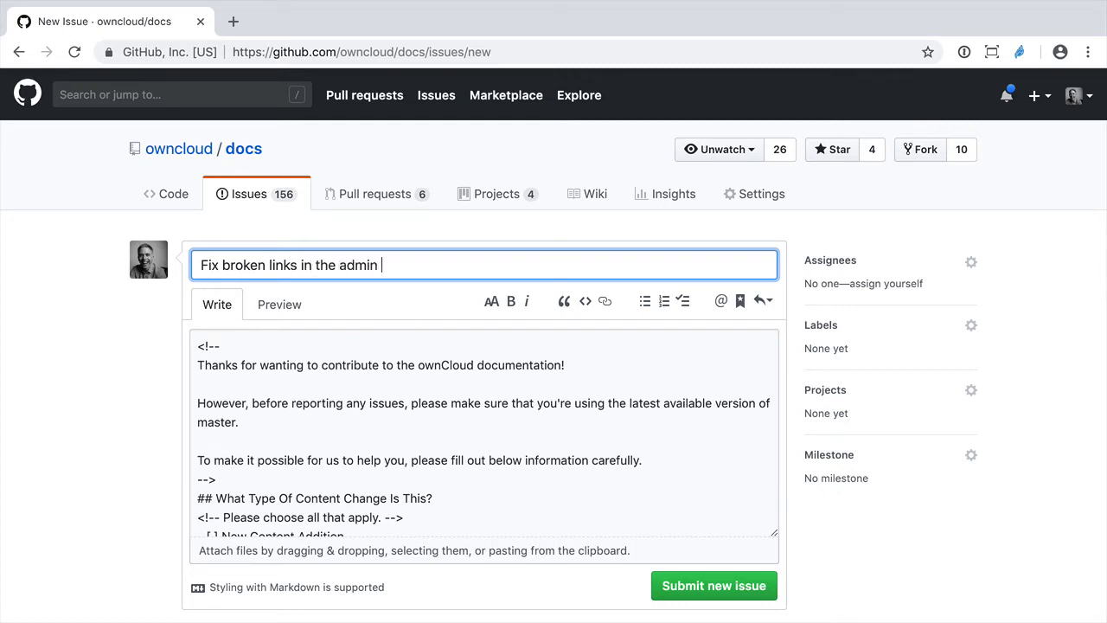
type("manual's release notes.")
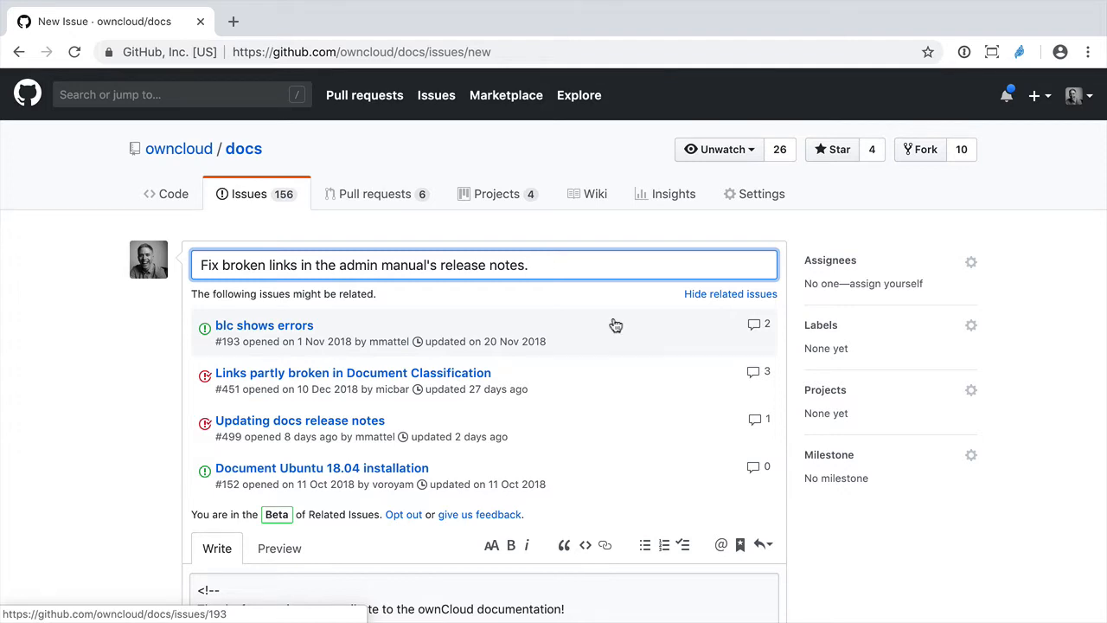
left_click(712, 298)
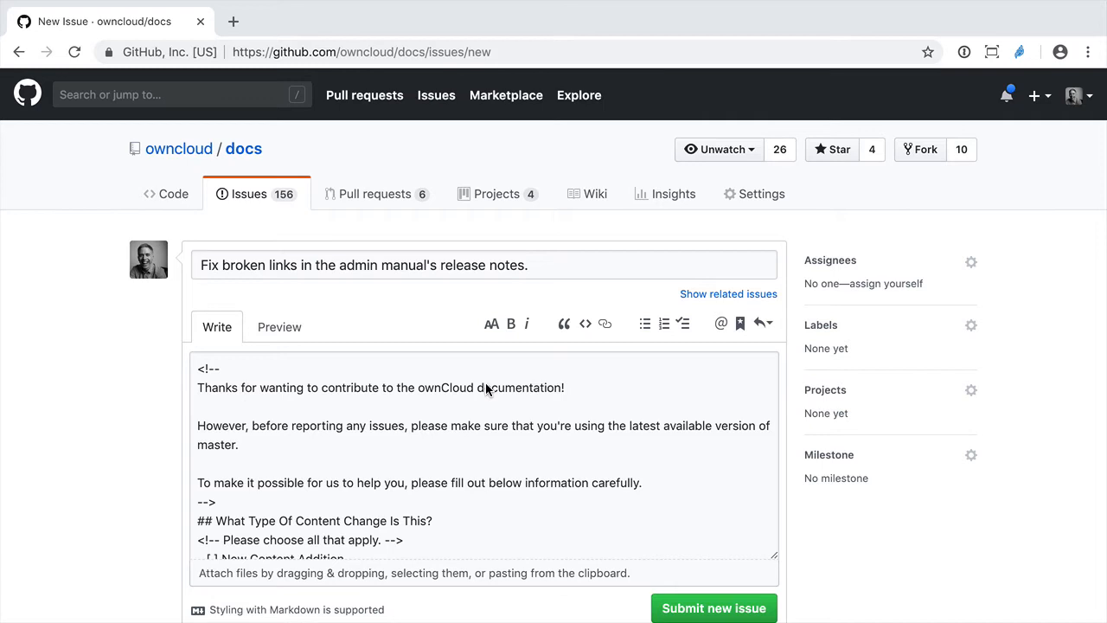
Step: Examine the "What Type Of Content Change Is This?" section of the issue template and its options
scroll(487, 389, "down", 3)
left_click_drag(432, 392, 191, 383)
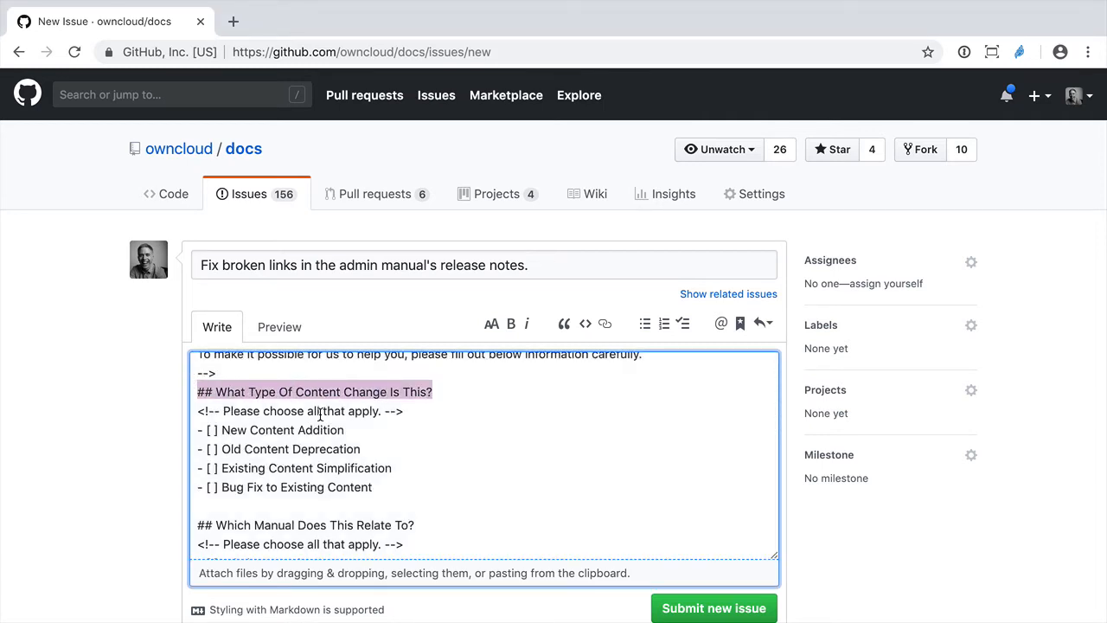
left_click_drag(403, 411, 200, 408)
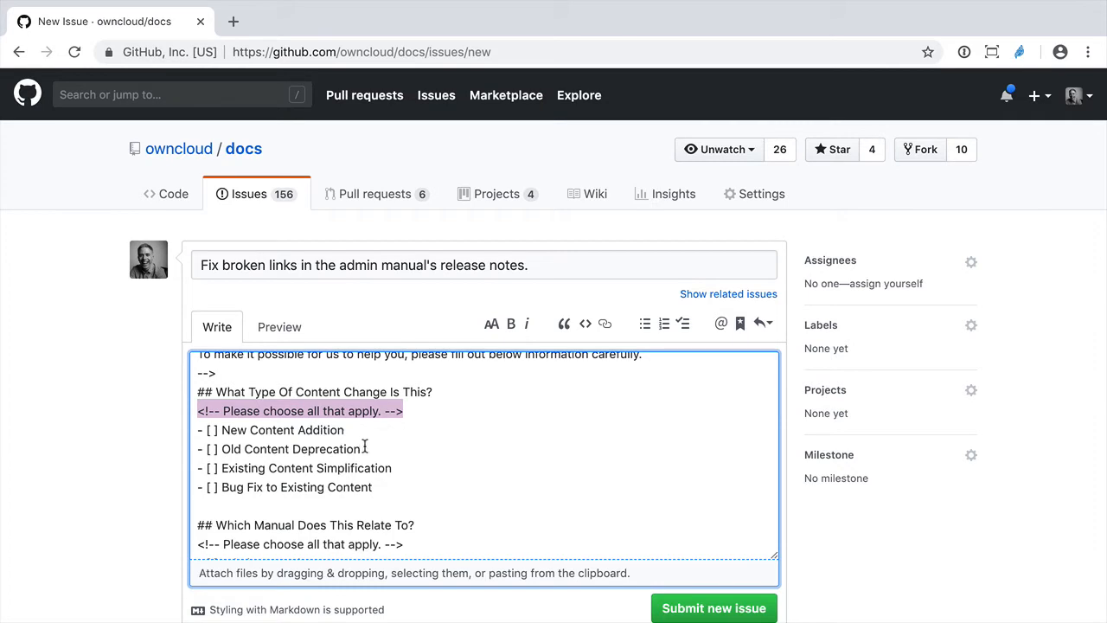
left_click(366, 449)
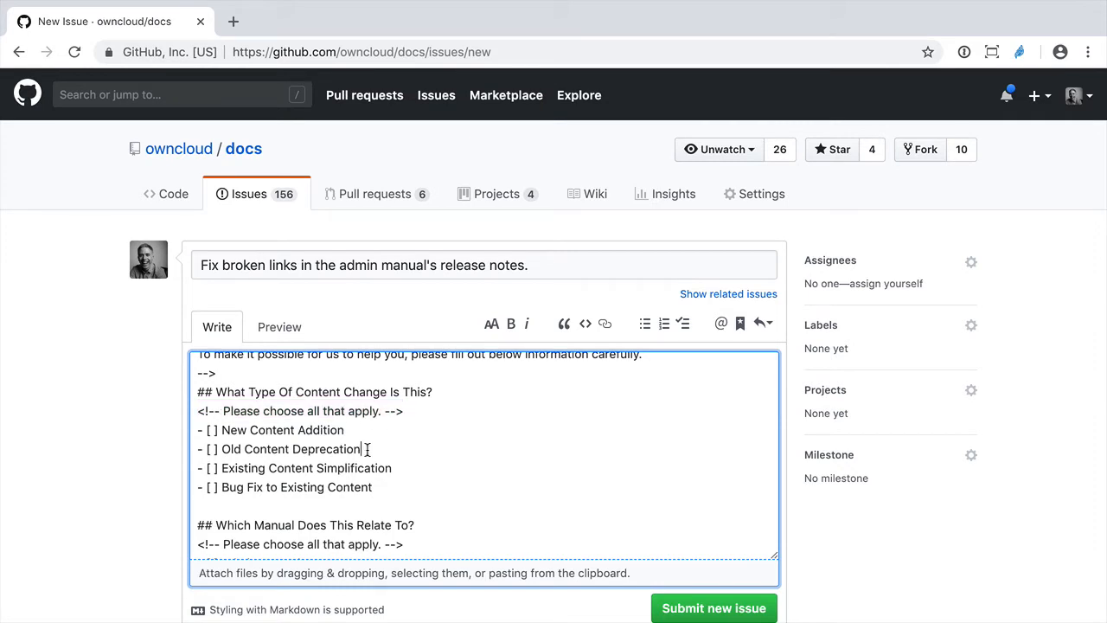
left_click(405, 468)
left_click(220, 336)
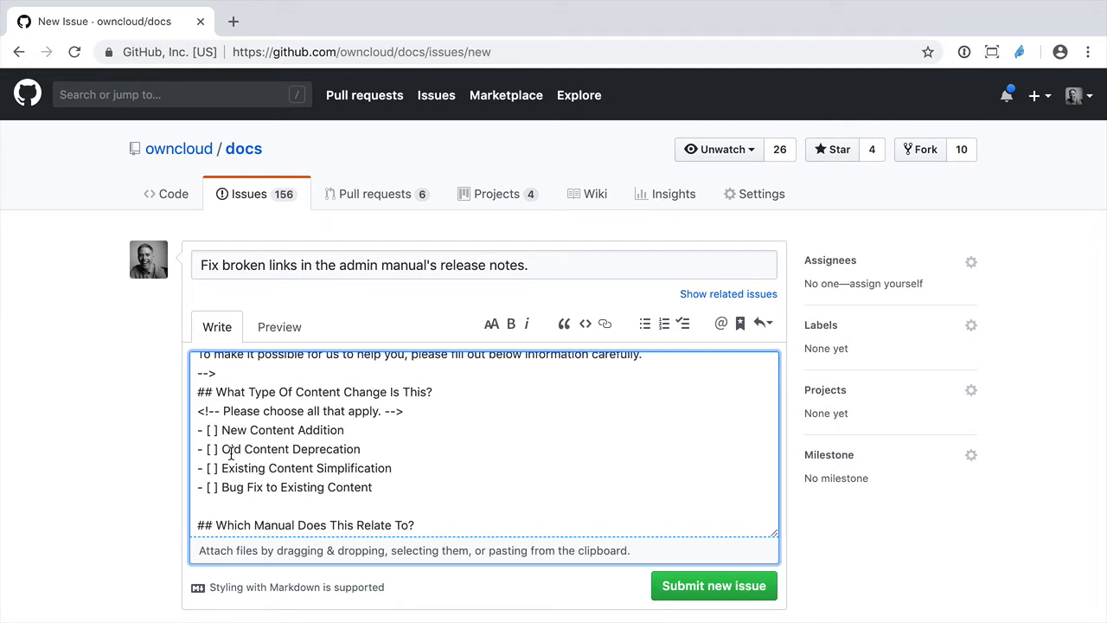
key("Delete")
type("X")
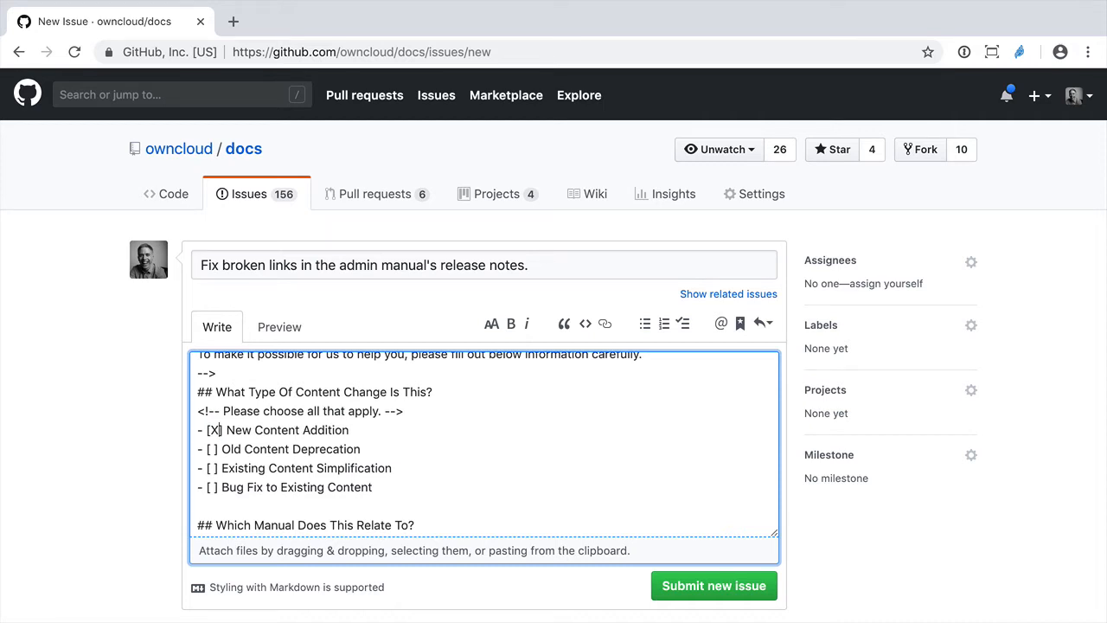
key("shift+Left")
key("shift+Left")
key("BackSpace")
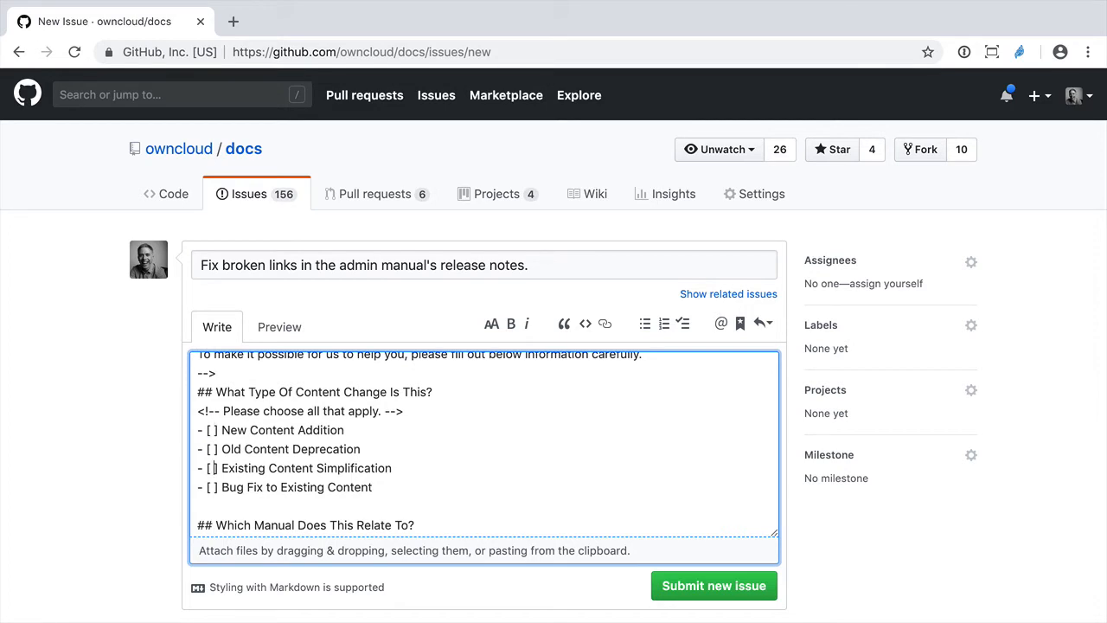
Step: Mark Bug Fix to Existing Content as the change type and Admin Manual as the related manual with an X
key("Delete")
type("X")
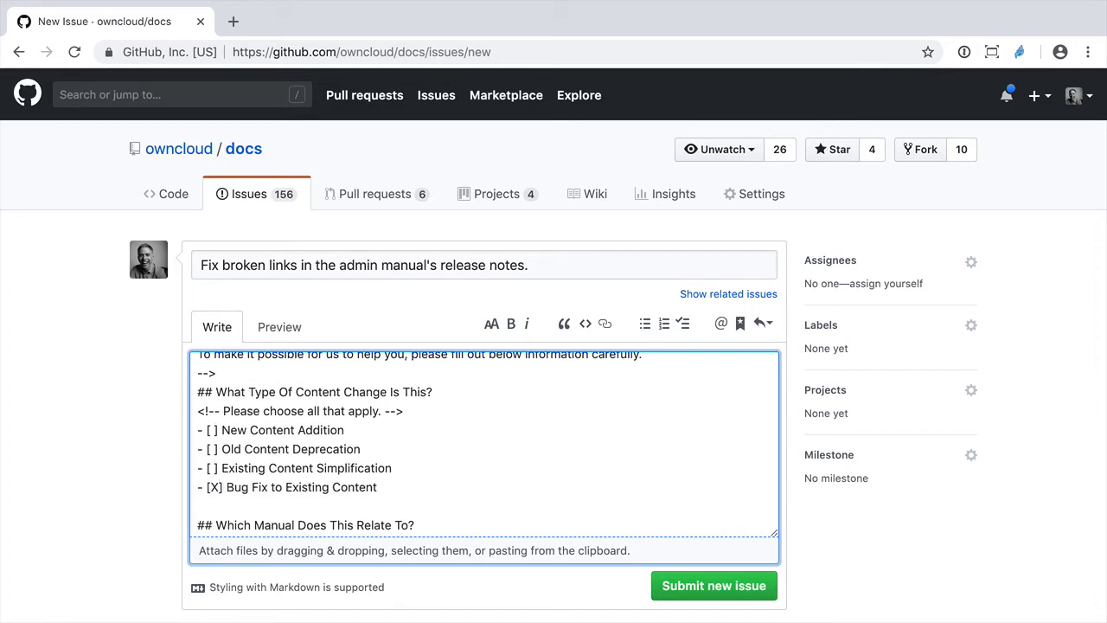
scroll(431, 470, "down", 1)
scroll(432, 469, "down", 3)
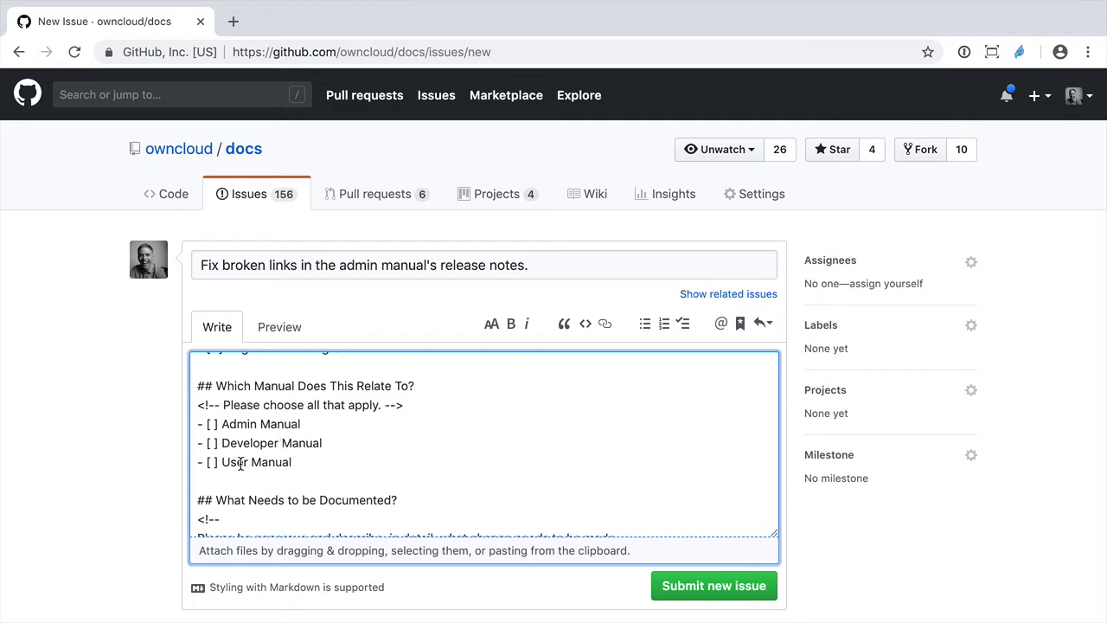
left_click(211, 424)
key("BackSpace")
type("X")
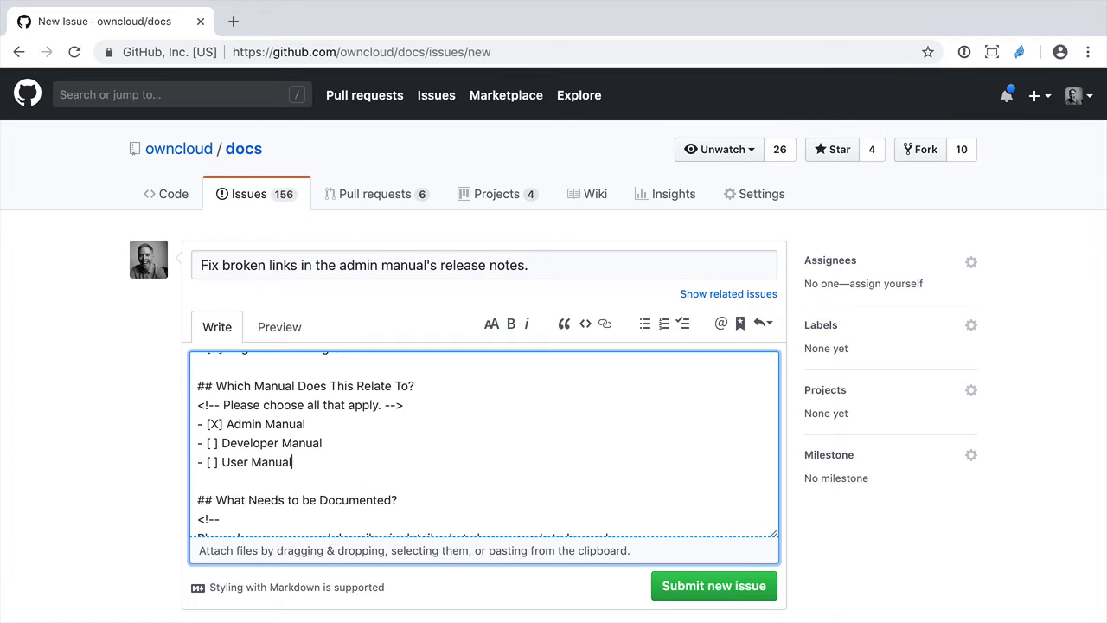
Step: Add an unchecked "iOS" option on a new line below User Manual
key("Return")
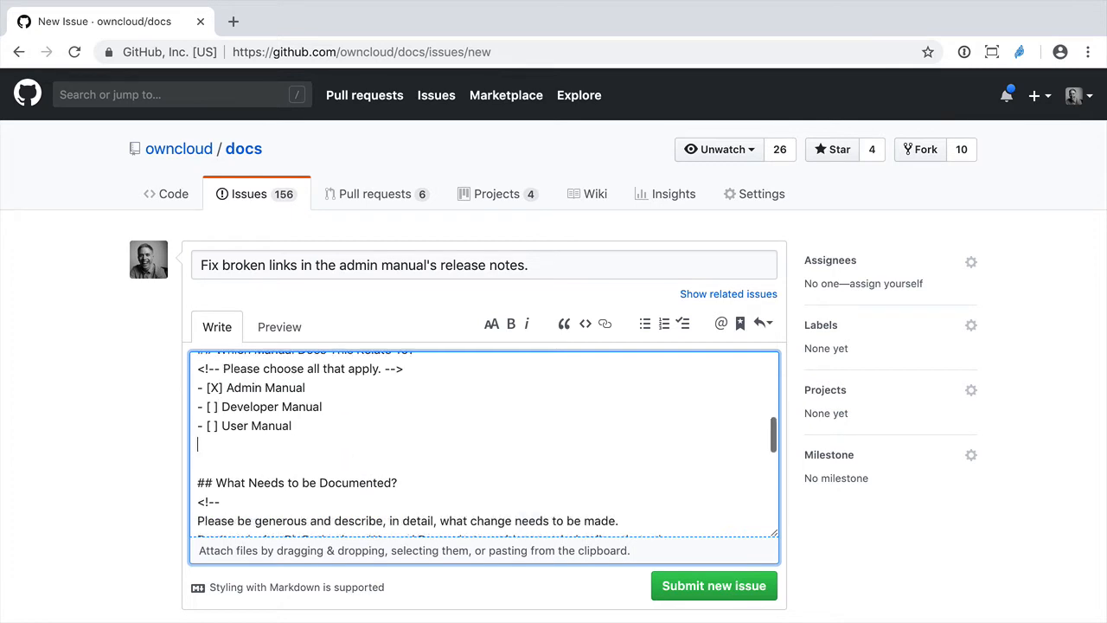
type("- [ ] ")
type("Ios")
key("BackSpace")
key("BackSpace")
key("BackSpace")
type("iOS")
Step: Change the label of the added manual option to "Android"
key("shift+Left")
key("shift+Left")
key("shift+Left")
type("Android")
Step: Set the label of the added option below User Manual to "Other"
key("shift+Left")
key("shift+Left")
key("shift+Left")
key("shift+Left")
key("shift+Left")
key("shift+Left")
key("shift+Left")
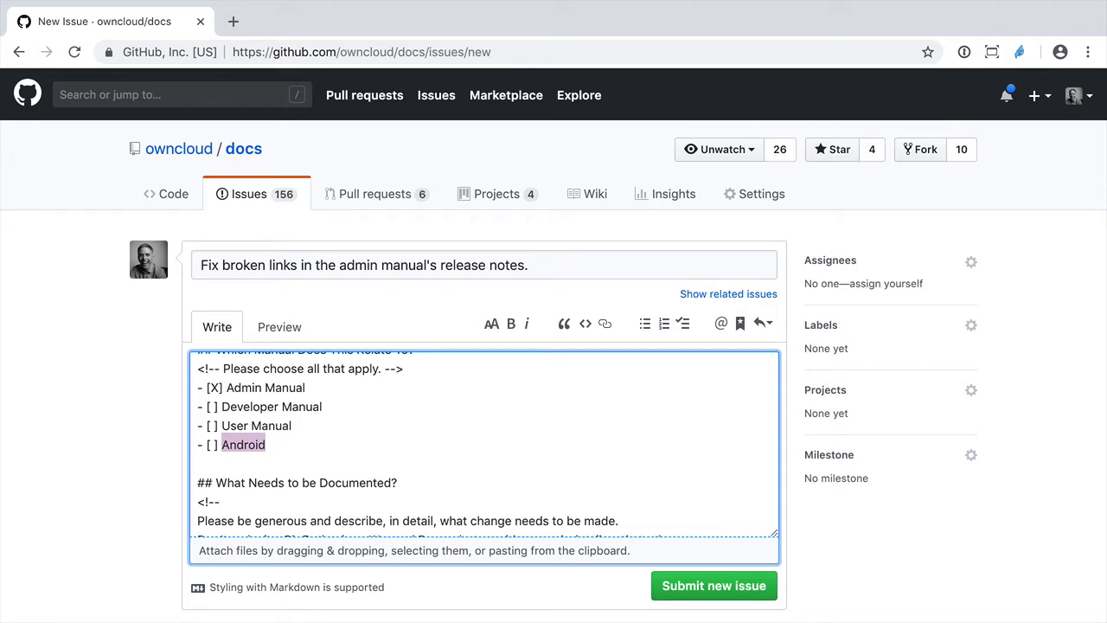
key("BackSpace")
type("Other")
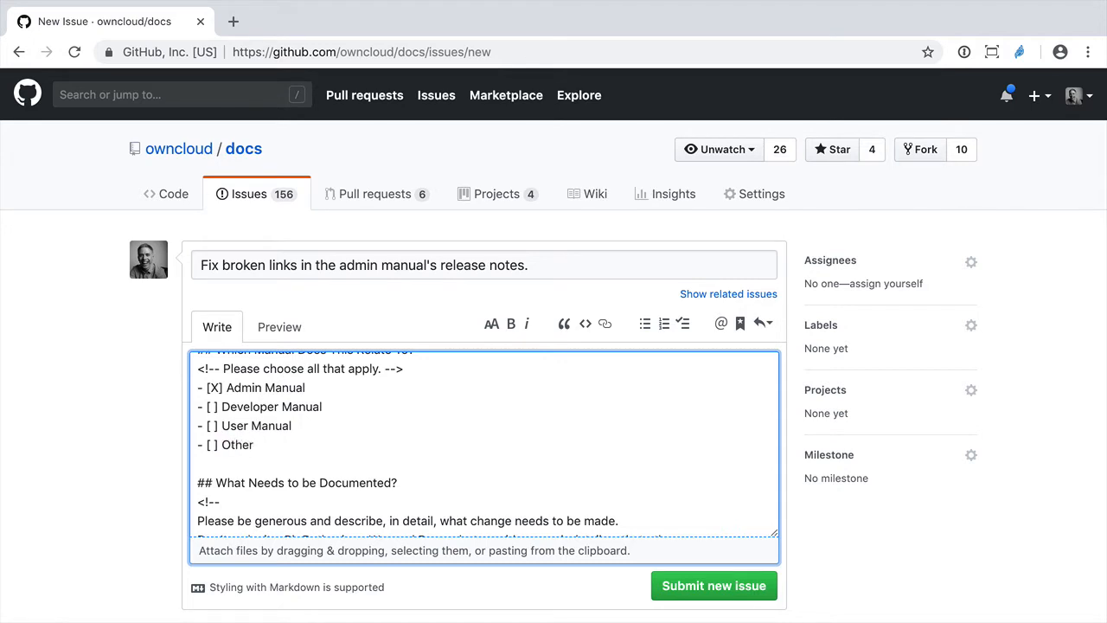
Step: Read the template guidance on what needs to be documented and why the change should be made
scroll(485, 460, "down", 2)
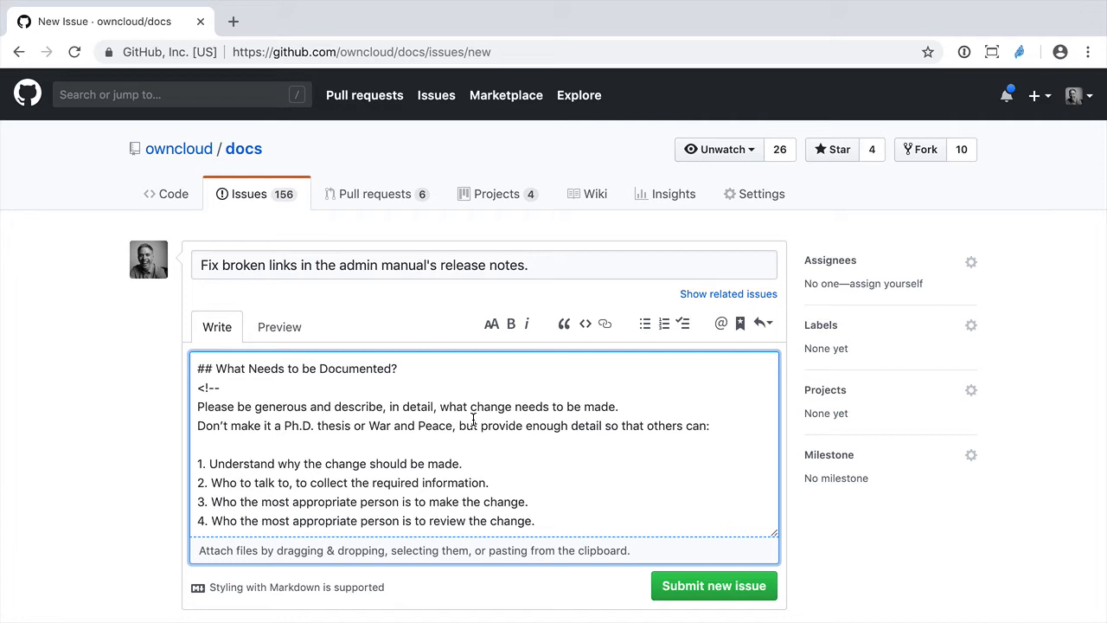
scroll(473, 419, "down", 3)
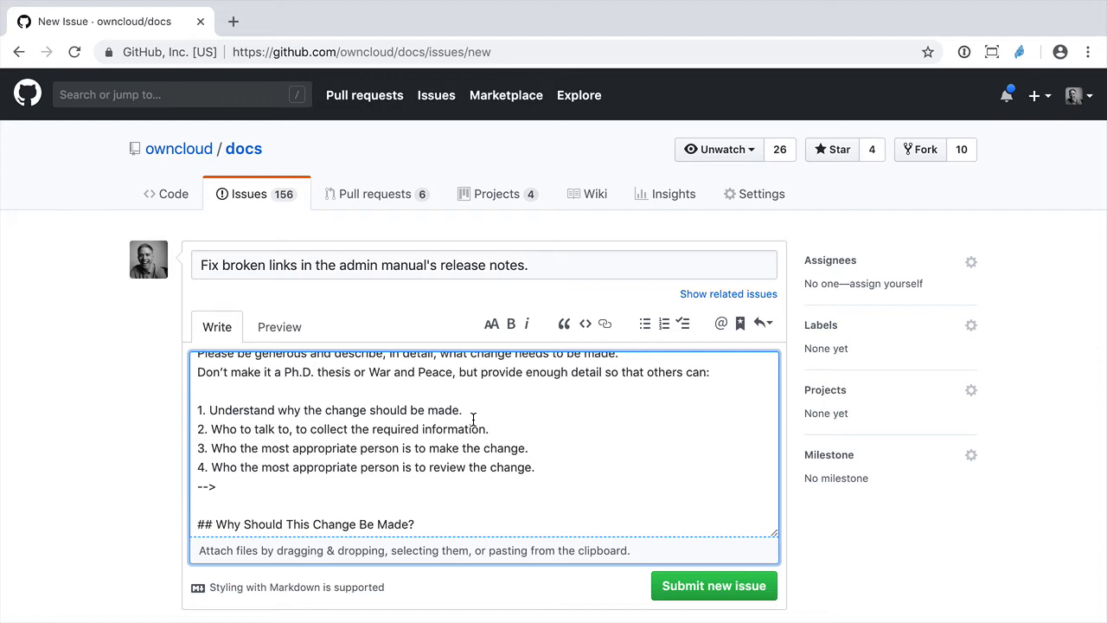
scroll(547, 470, "down", 3)
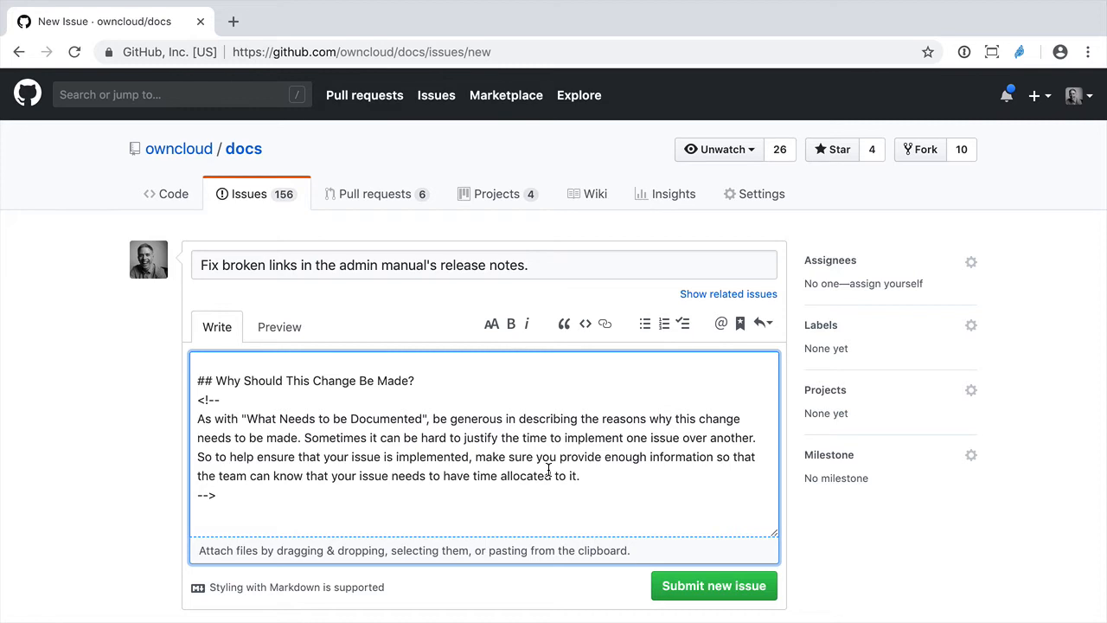
scroll(548, 470, "down", 1)
scroll(548, 470, "up", 1)
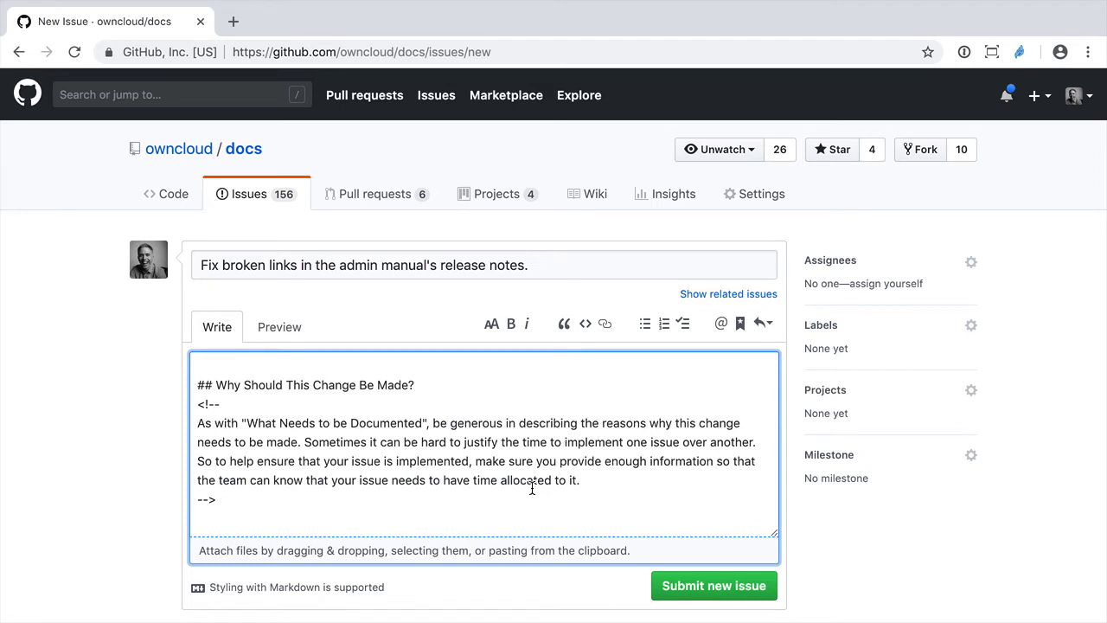
scroll(532, 489, "up", 3)
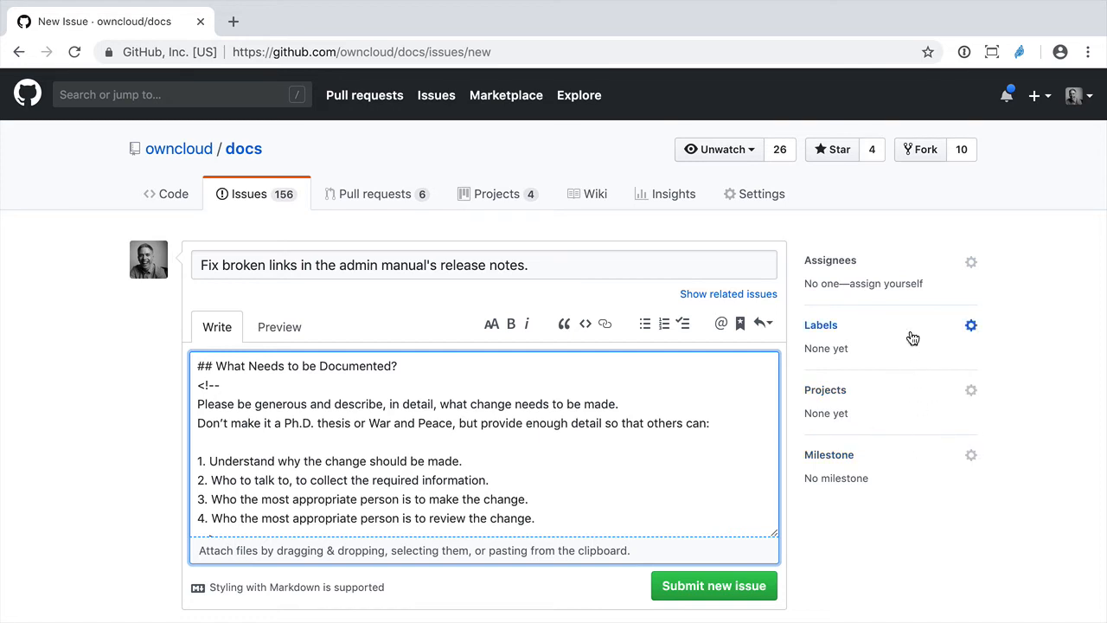
left_click(971, 262)
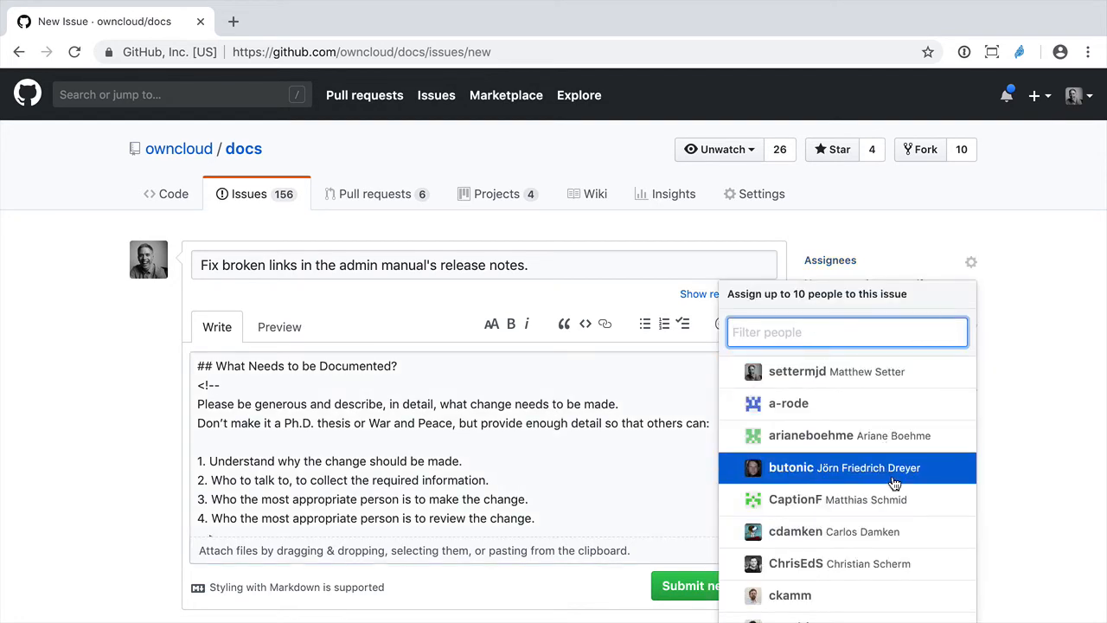
scroll(891, 480, "down", 5)
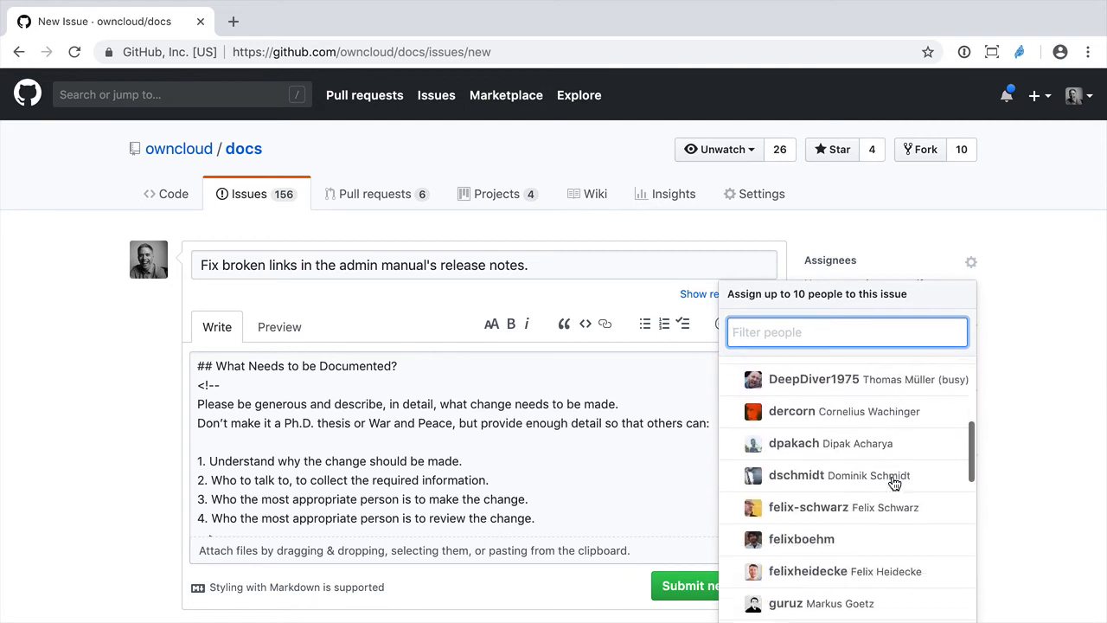
left_click(858, 452)
left_click(856, 421)
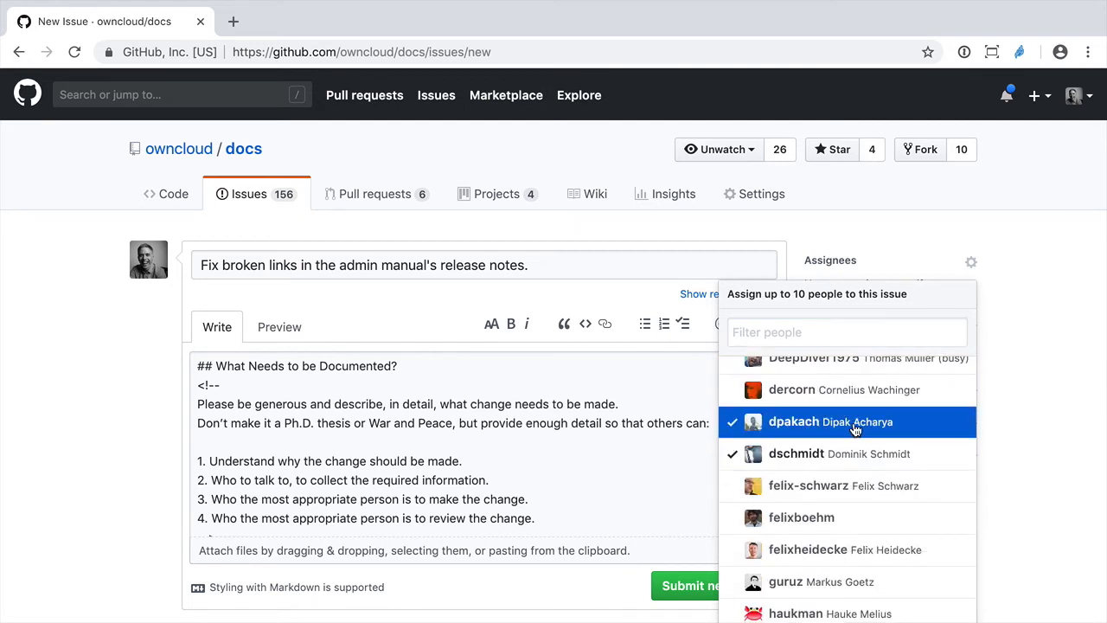
left_click(854, 389)
left_click(854, 389)
left_click(852, 421)
left_click(848, 455)
Step: Filter the assignee list by the issue author's surname and assign the issue to that person
left_click(820, 333)
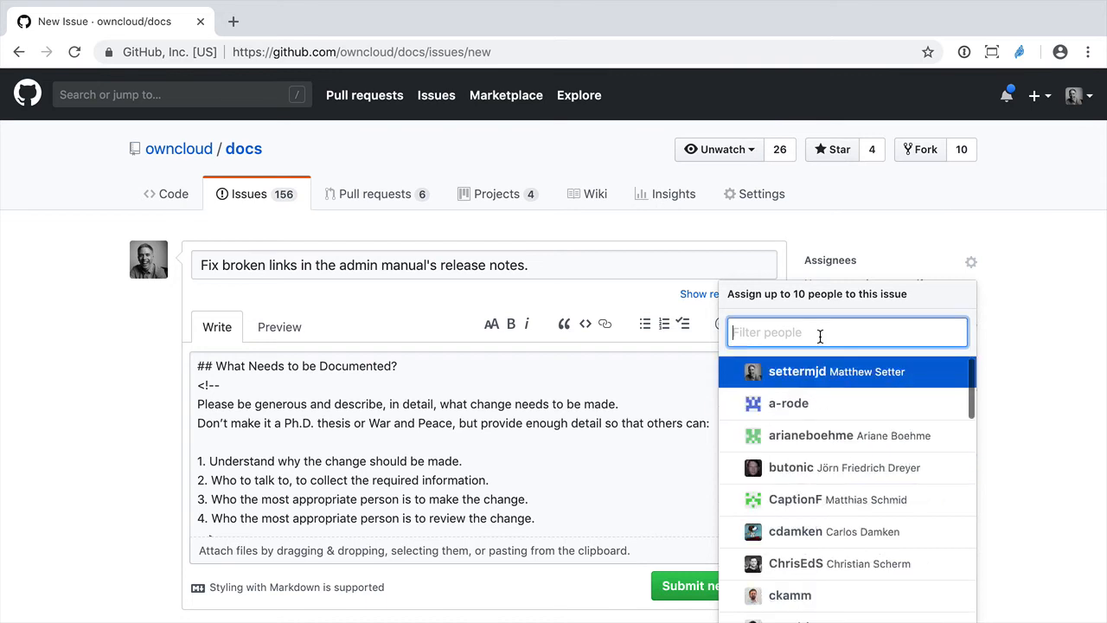
type("setter")
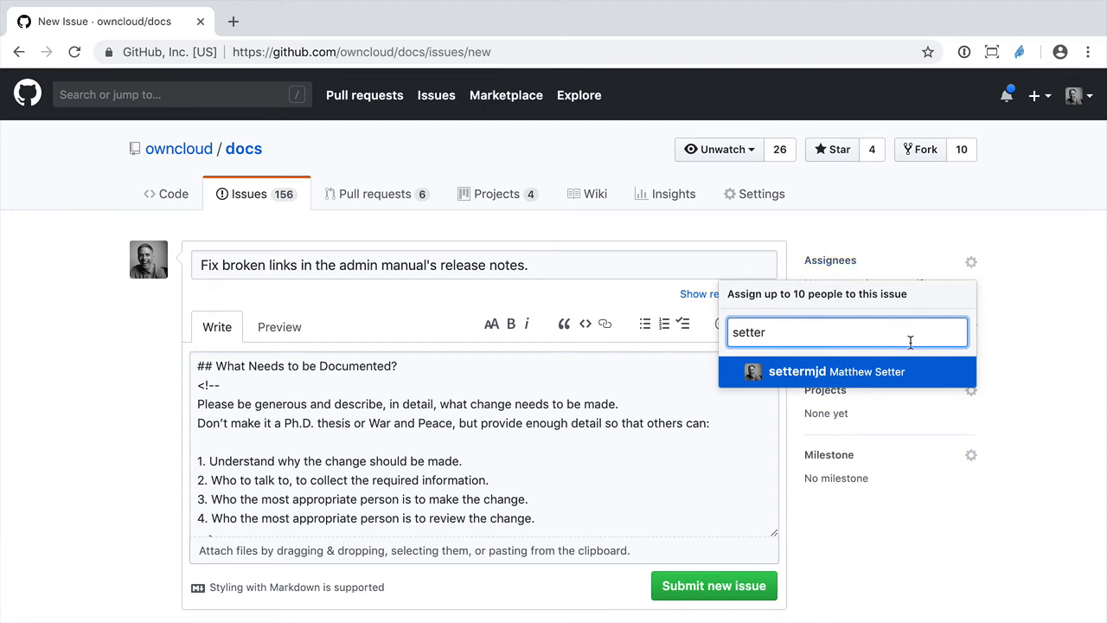
left_click(880, 373)
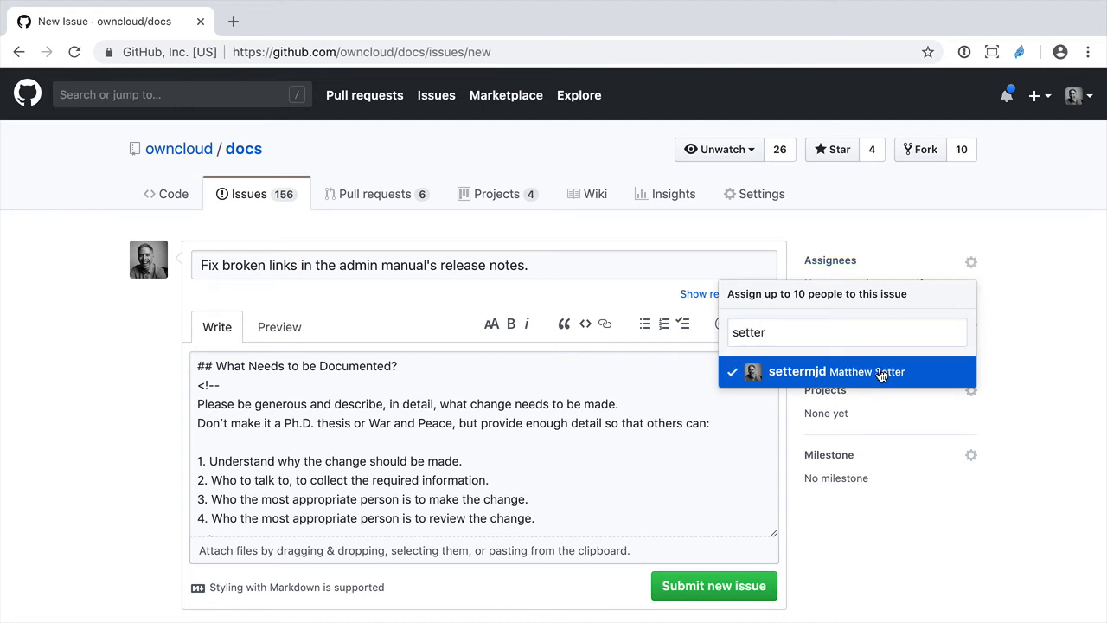
left_click(1001, 343)
Step: Submit the new issue and preview it in the repository's issue list
scroll(1001, 346, "down", 3)
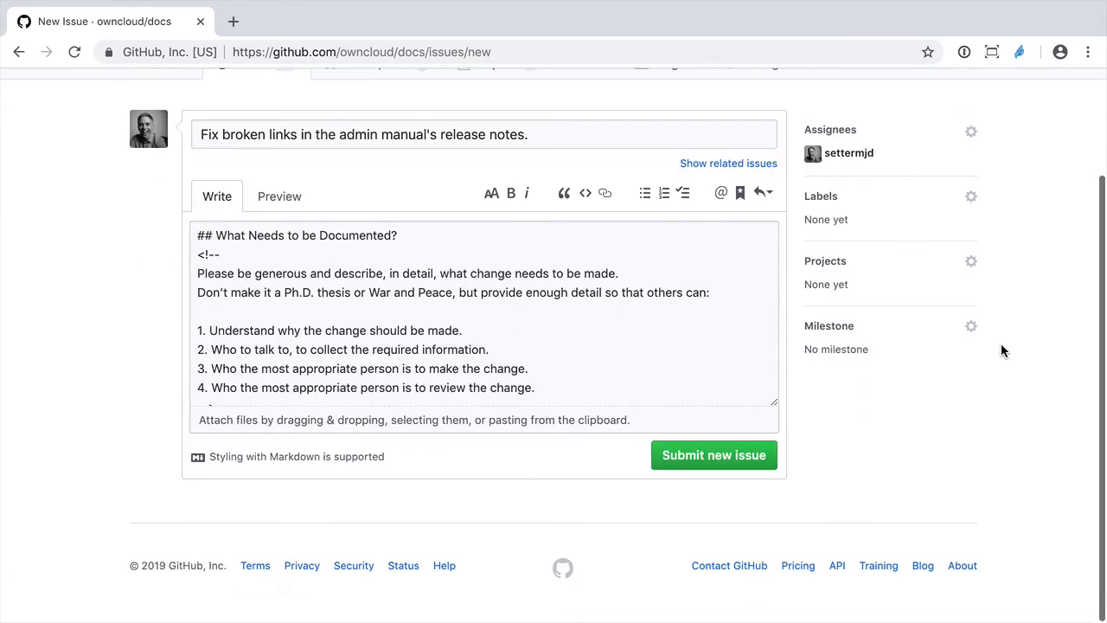
left_click(694, 458)
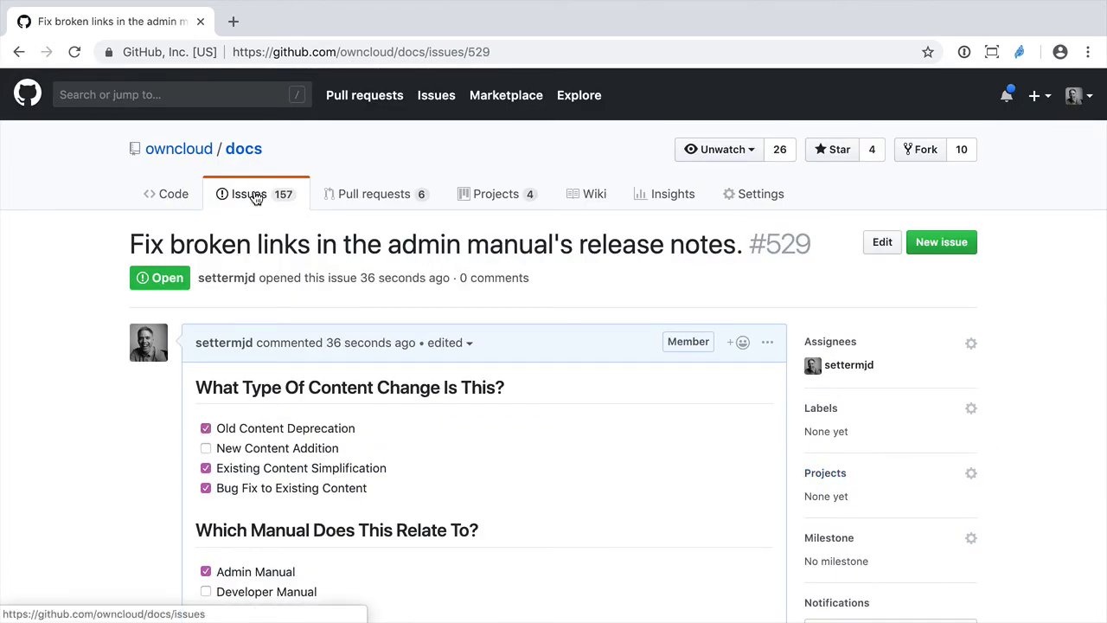
left_click(256, 197)
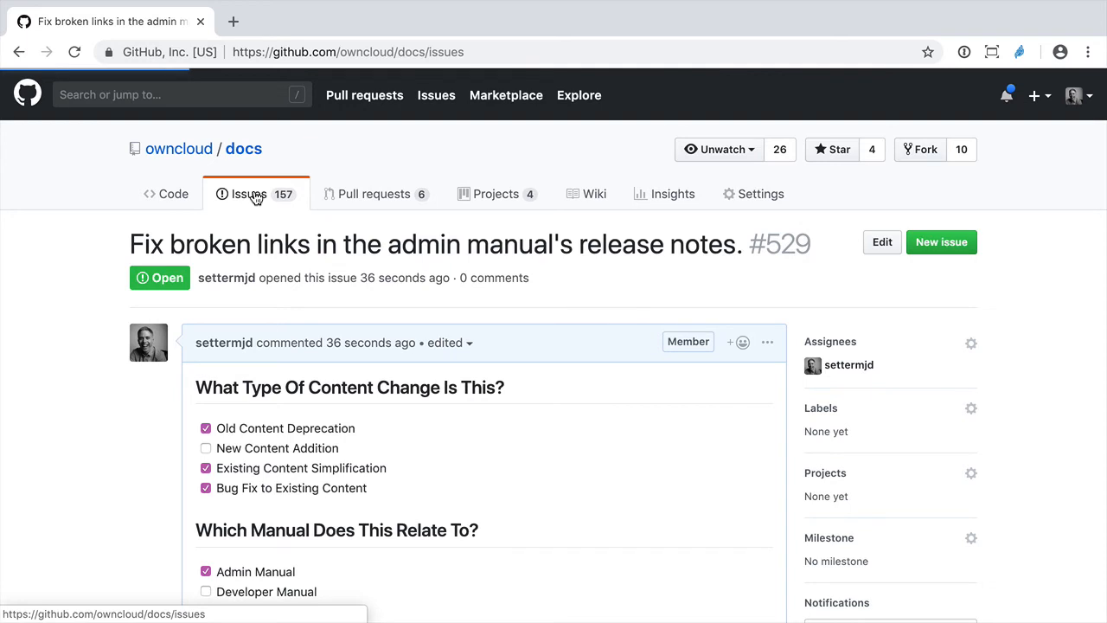
mouse_move(297, 341)
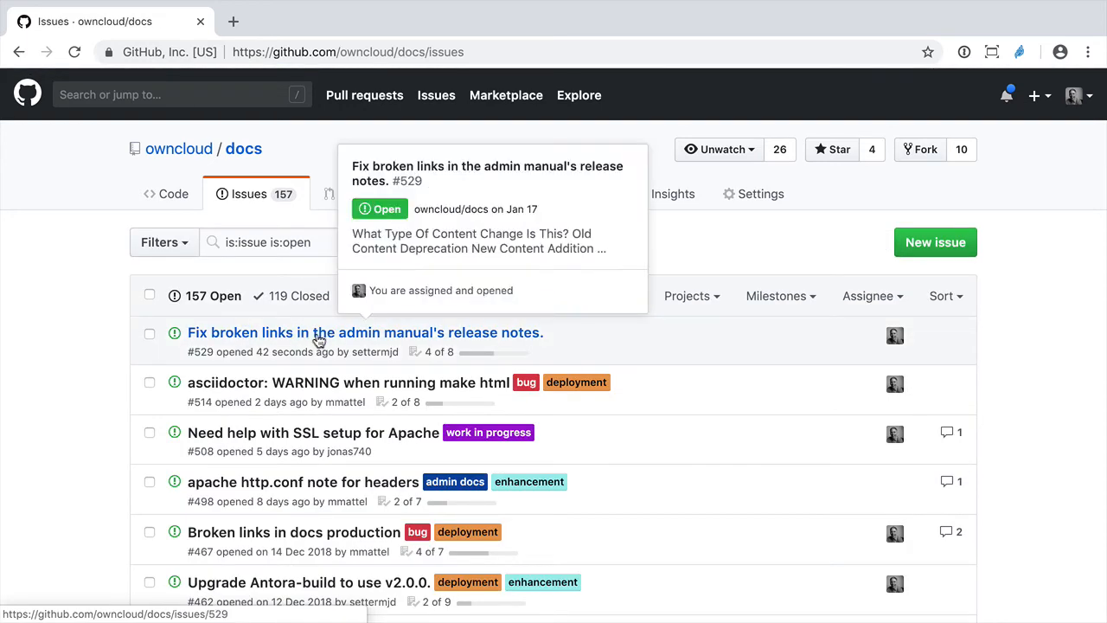